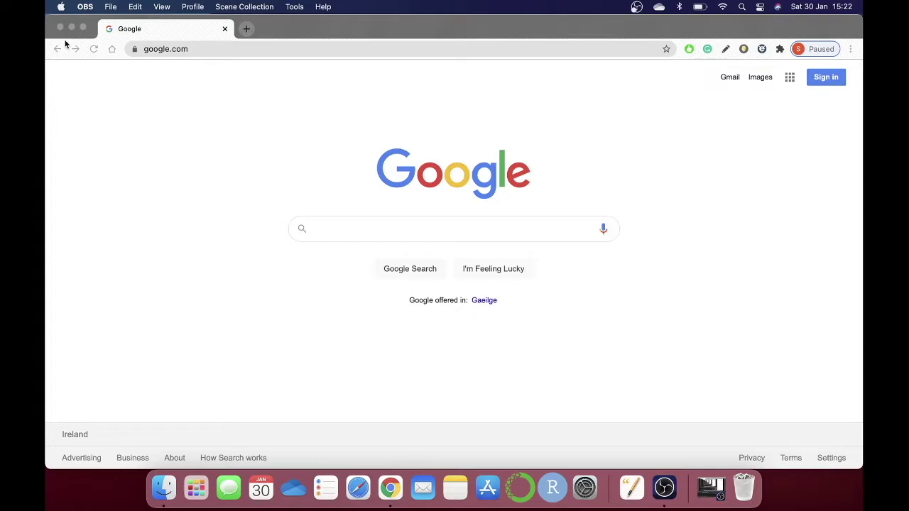
Check the Mac's chip and macOS version in the About This Mac overview, then close it.
left_click(61, 6)
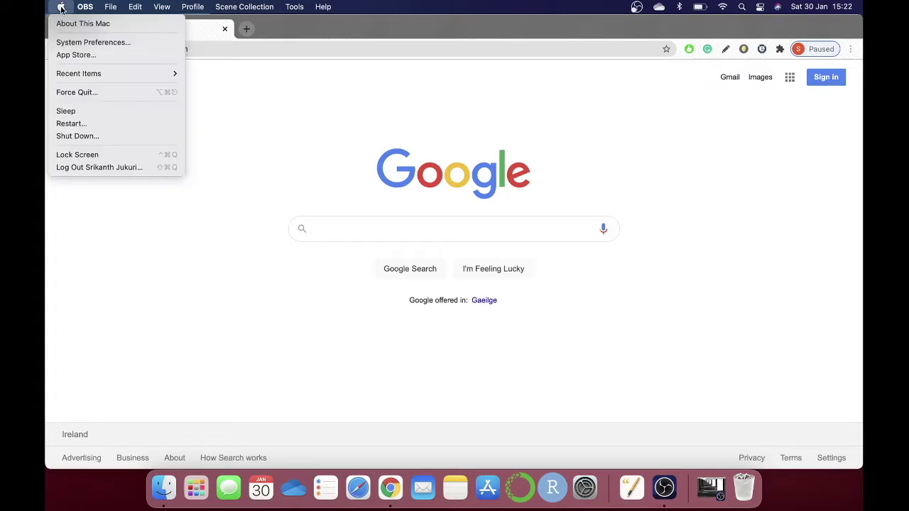
left_click(70, 23)
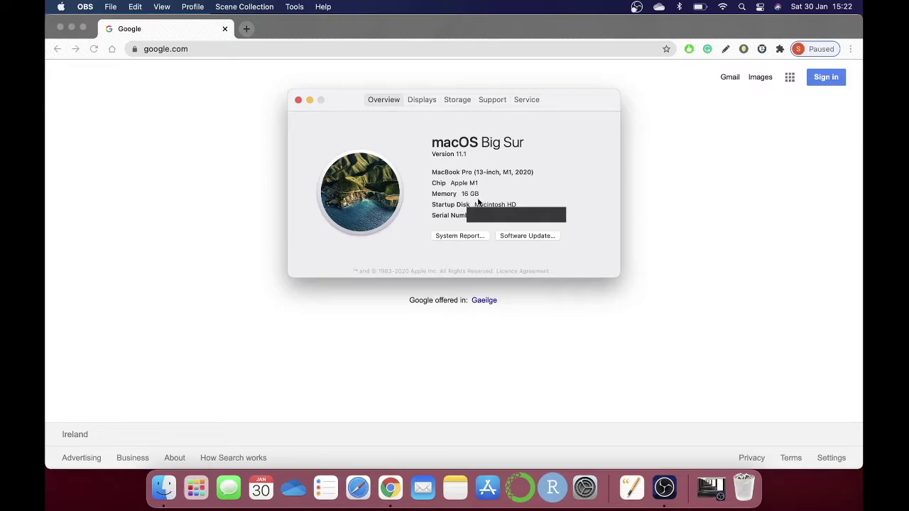
left_click(298, 99)
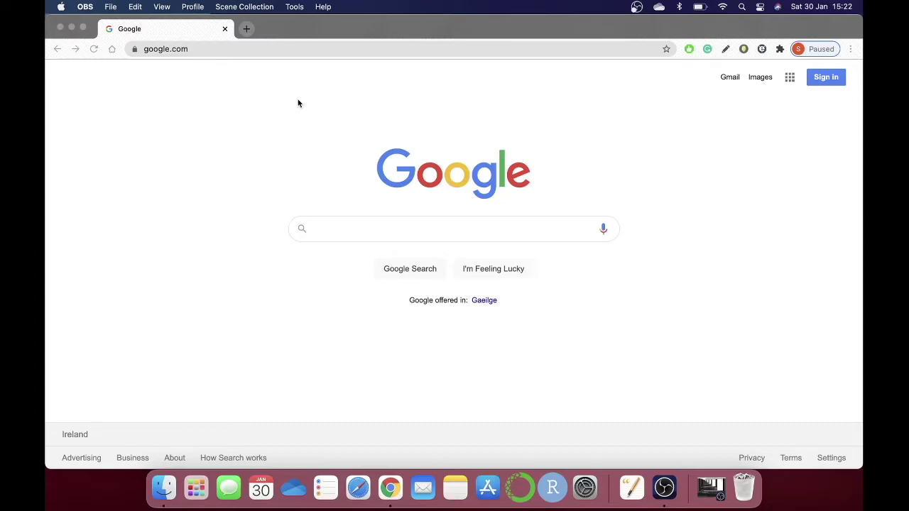
Go to tableau.com and open the Tableau Desktop free 14-day trial page.
left_click(254, 49)
type("t")
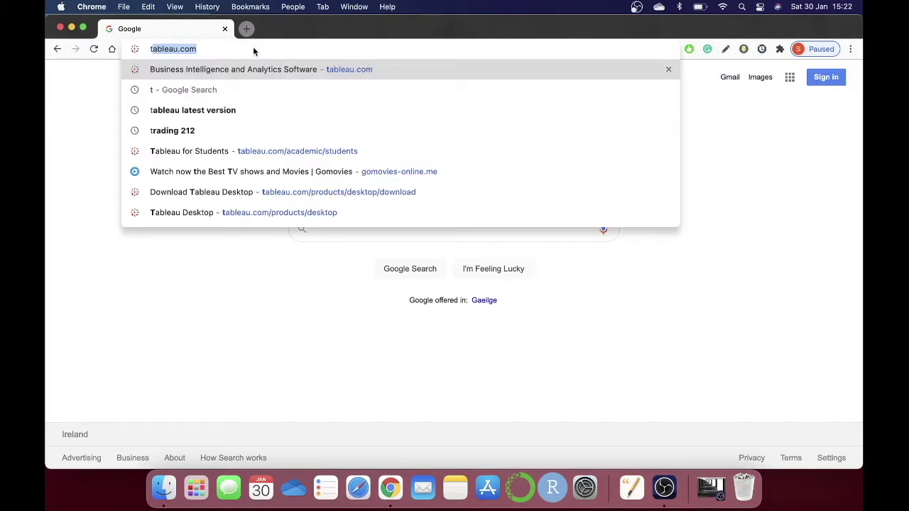
key("Return")
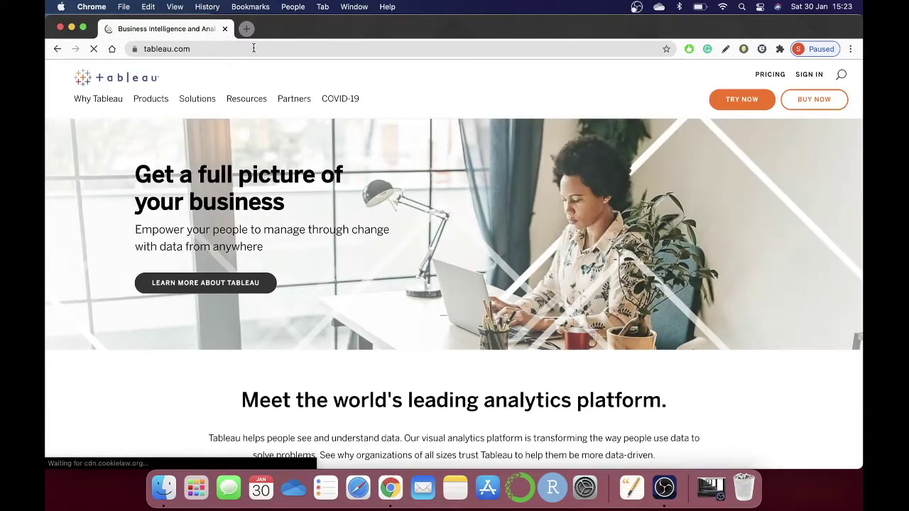
mouse_move(153, 108)
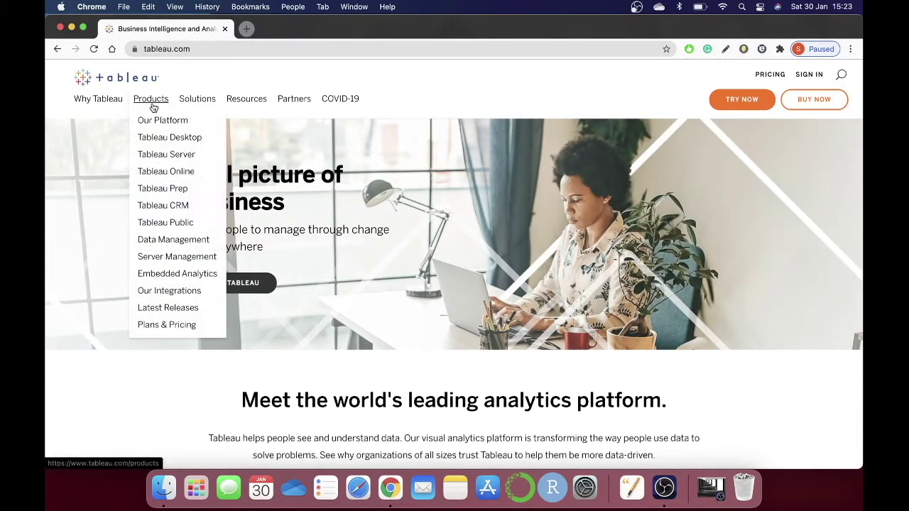
left_click(159, 141)
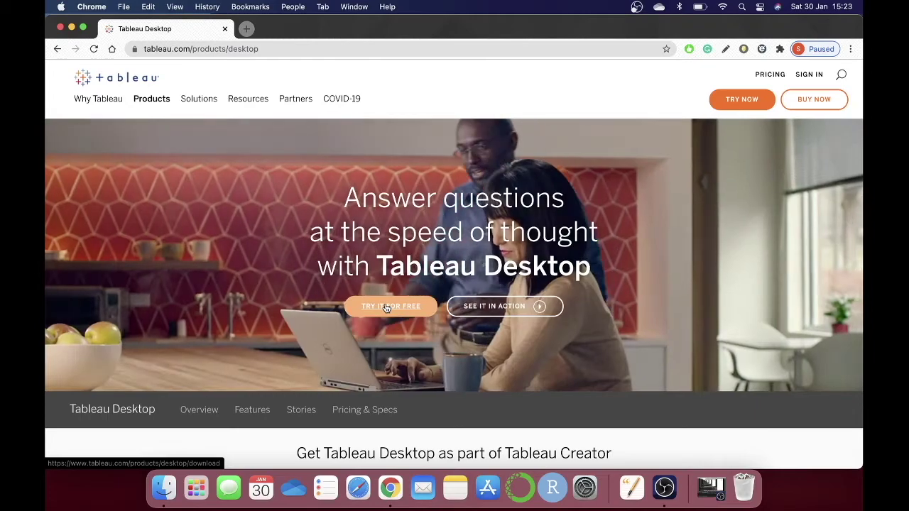
left_click(387, 307)
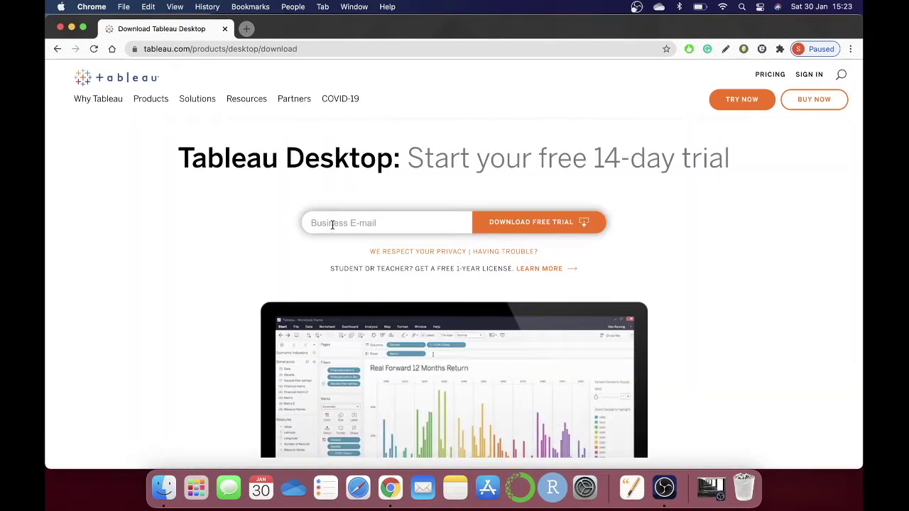
Enter a business e-mail and save the TableauDesktop-2020-4-1.dmg trial installer to Downloads.
left_click(332, 225)
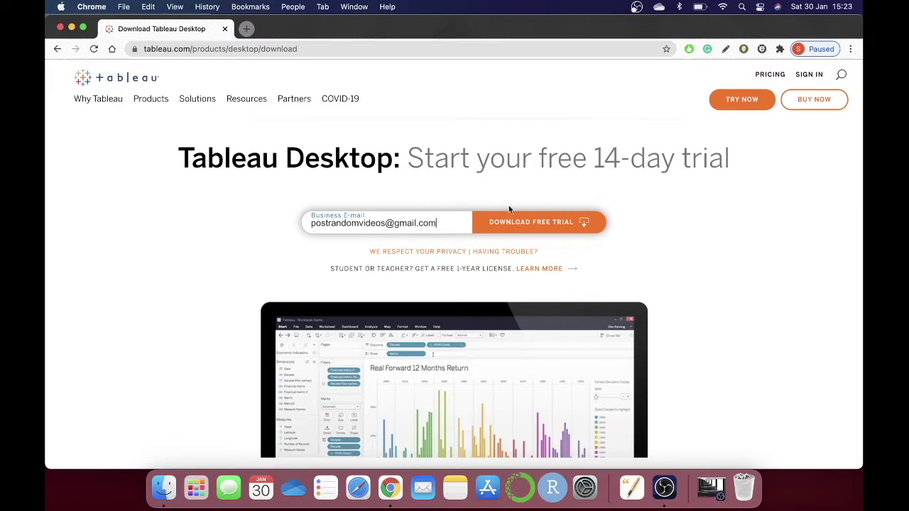
left_click(529, 225)
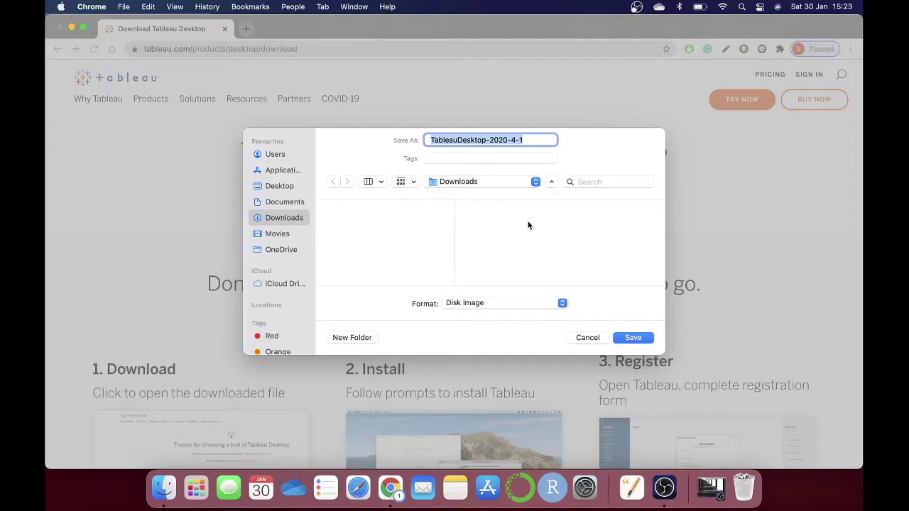
left_click(631, 338)
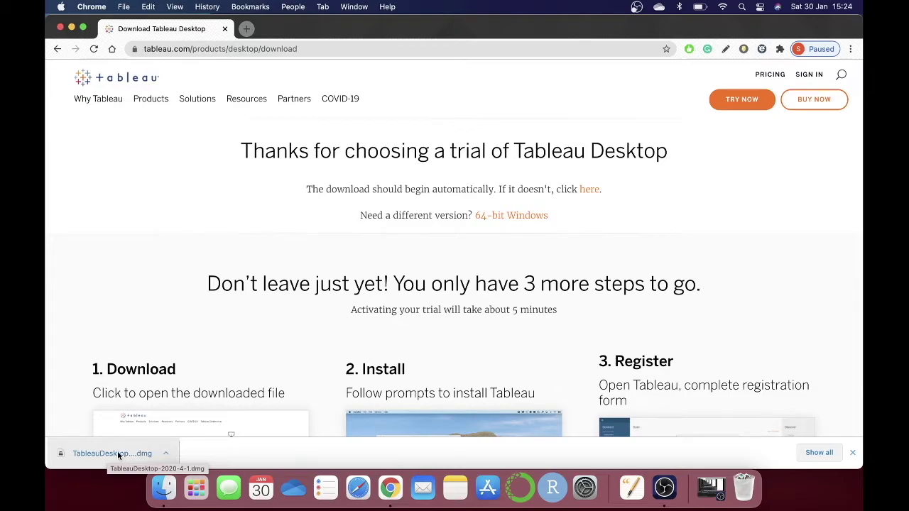
Mount the disk image, run Tableau Desktop.pkg, and close the unmet processor-requirements warning.
left_click(118, 453)
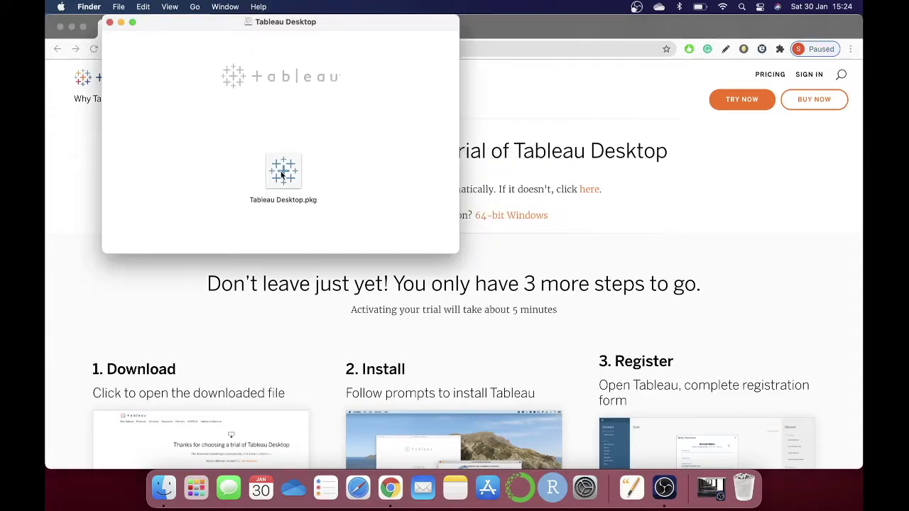
double_click(282, 171)
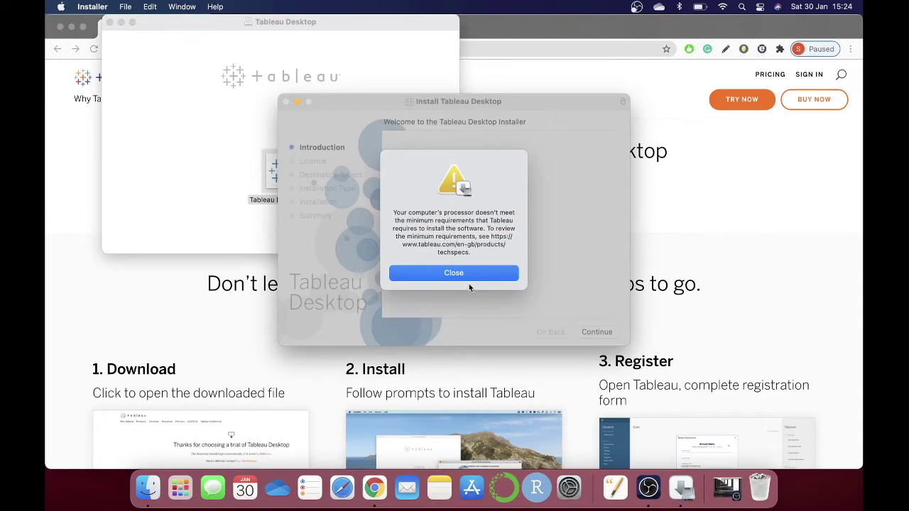
left_click(452, 274)
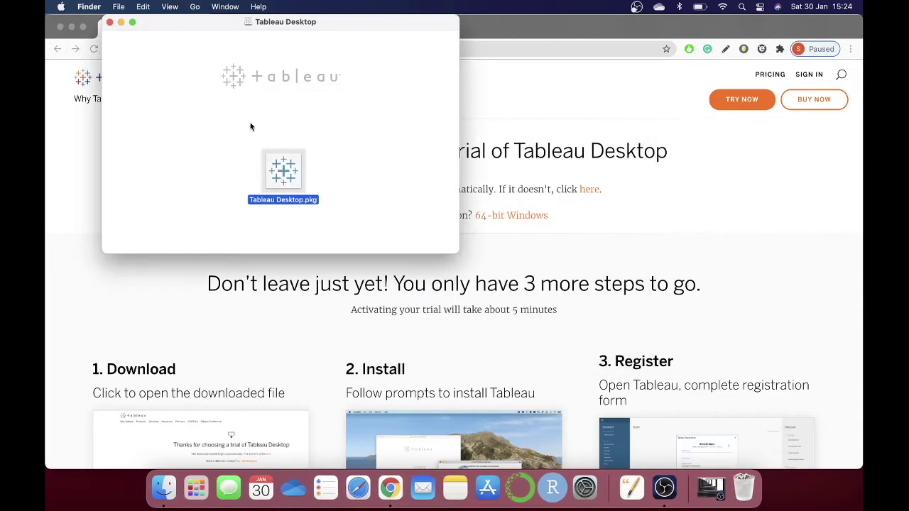
Back in Chrome, start an address-bar search for 'tableau 20202'.
key("super+Tab")
key("super+l")
type("tab")
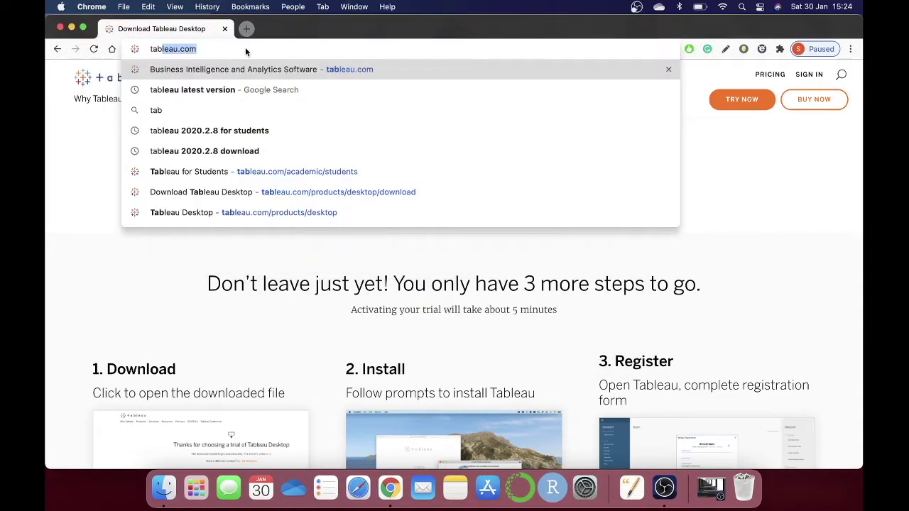
type("leau 2")
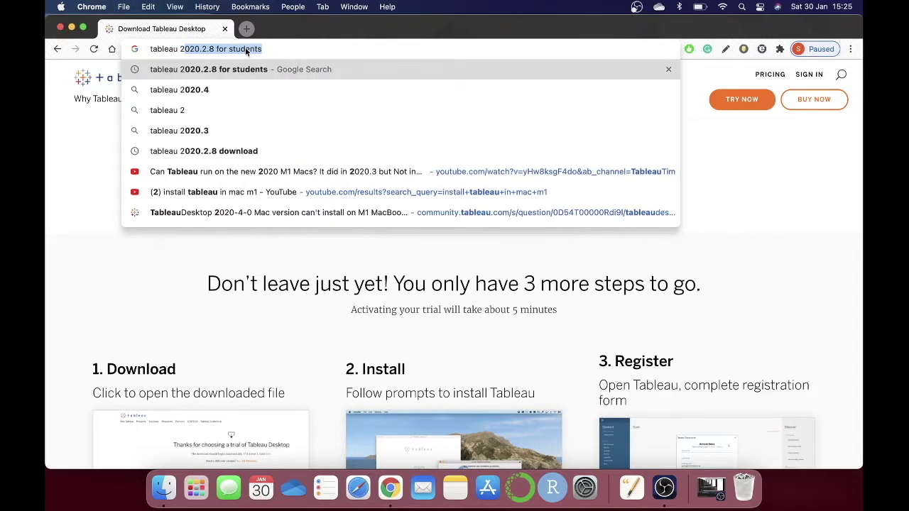
type("0202")
Search Google for 'tableau 2020.2.8 download' and open the Tableau Desktop 2020.2.8 release page.
key("BackSpace")
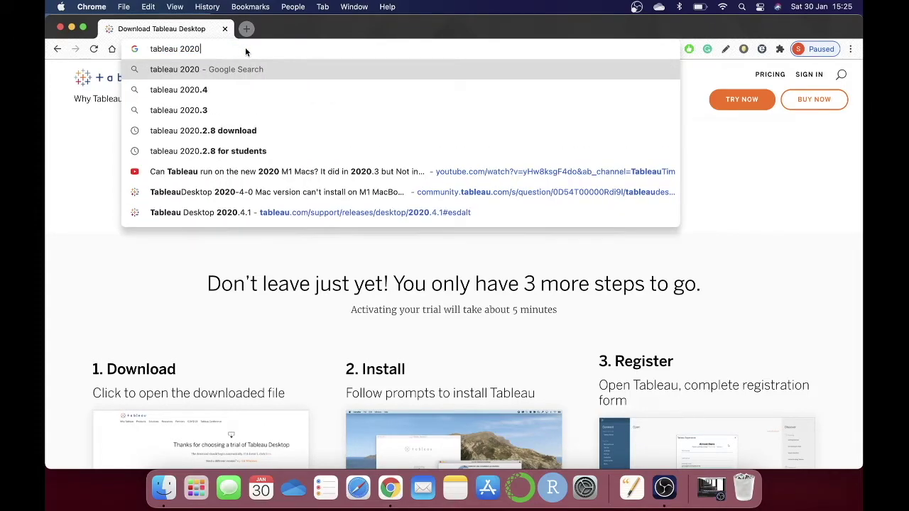
type(".2.8")
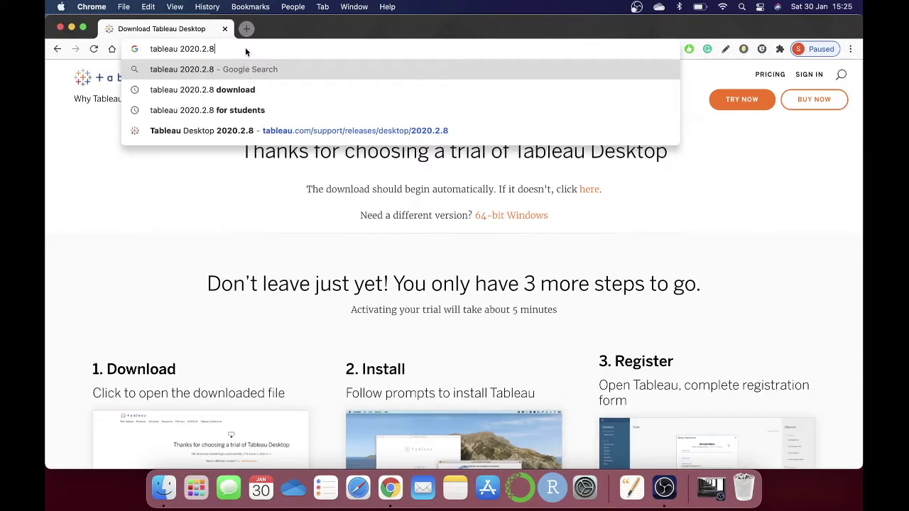
key("Down")
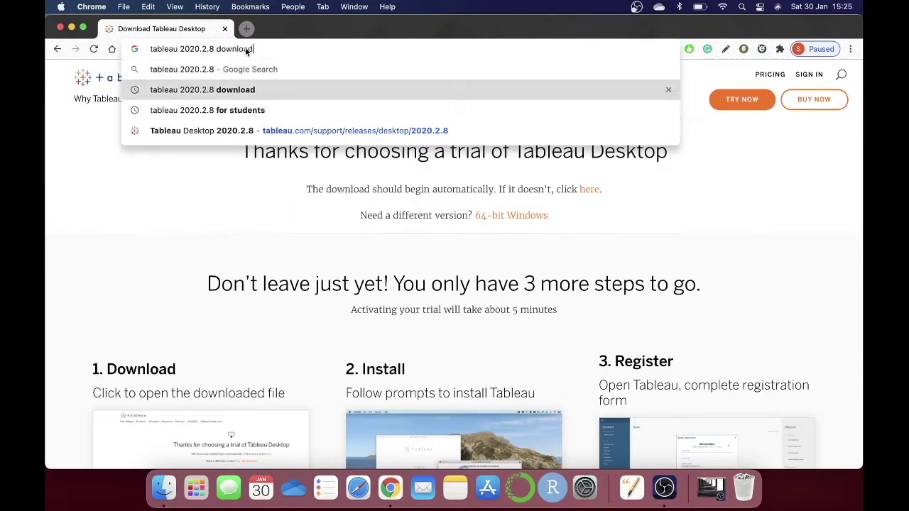
key("Return")
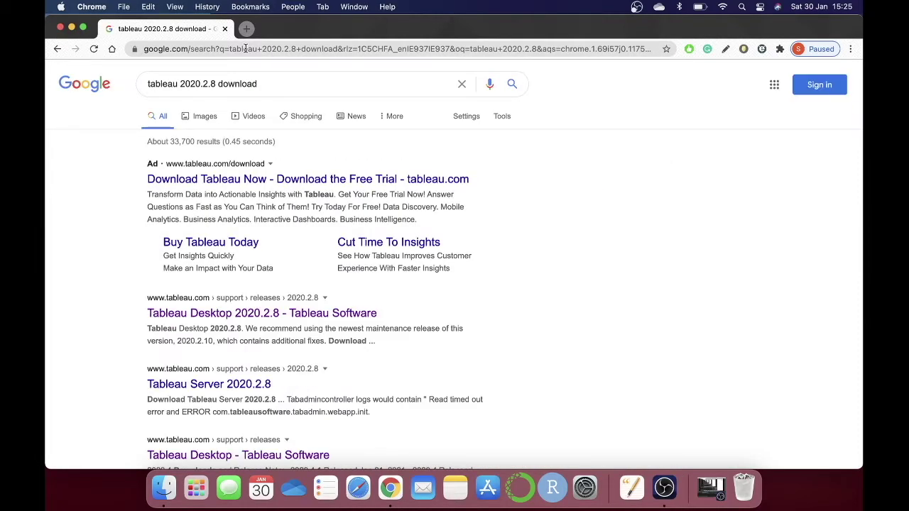
scroll(286, 220, "down", 2)
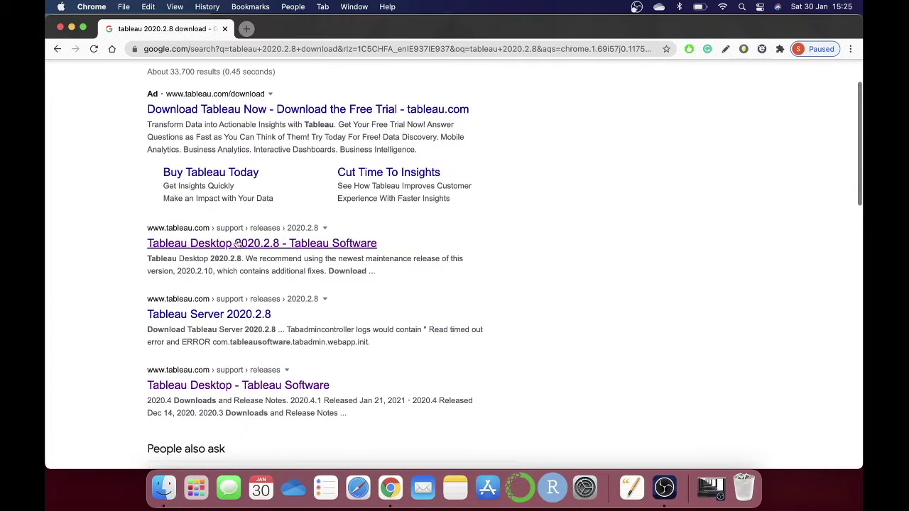
left_click(251, 247)
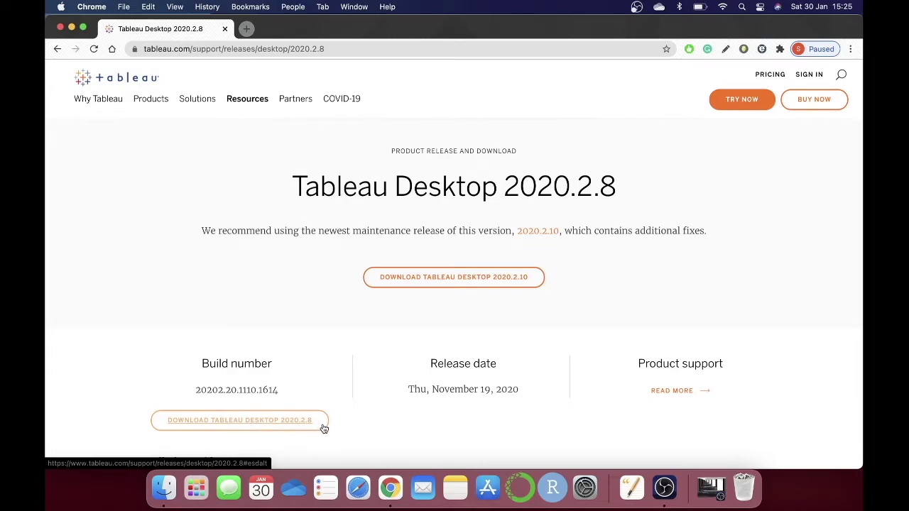
Save the Mac TableauDesktop-2020-2-8.dmg to Downloads and mount it from the download bar.
left_click(280, 427)
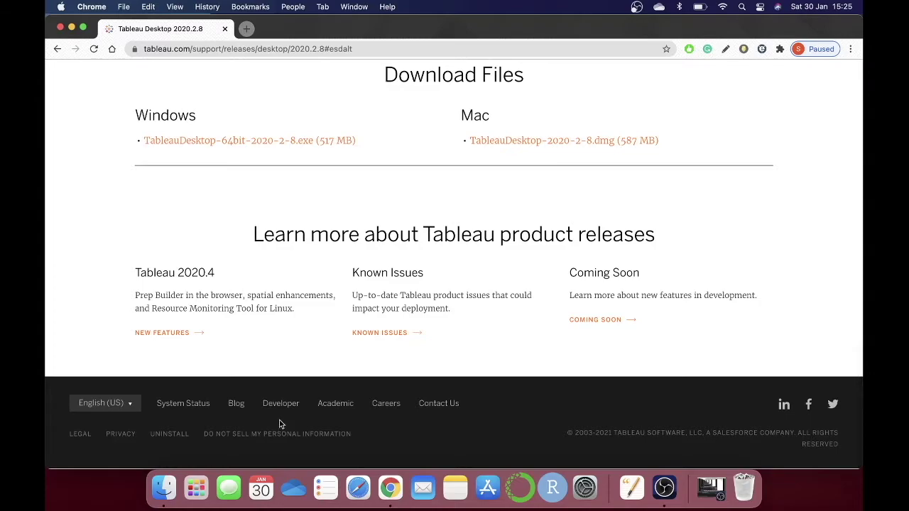
left_click(508, 142)
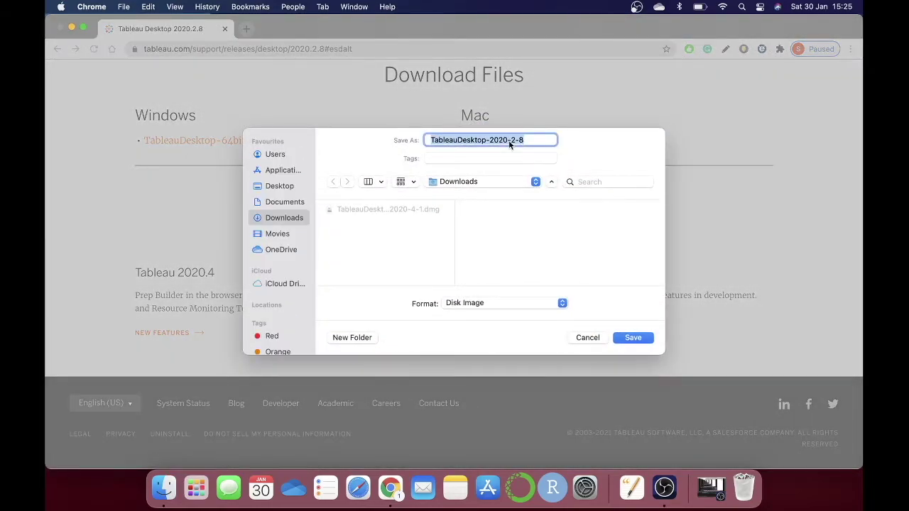
left_click(622, 338)
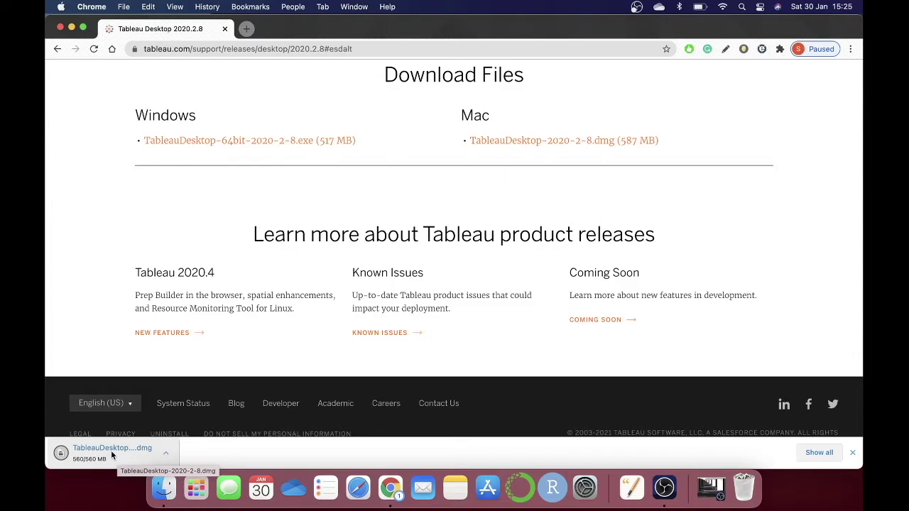
left_click(112, 453)
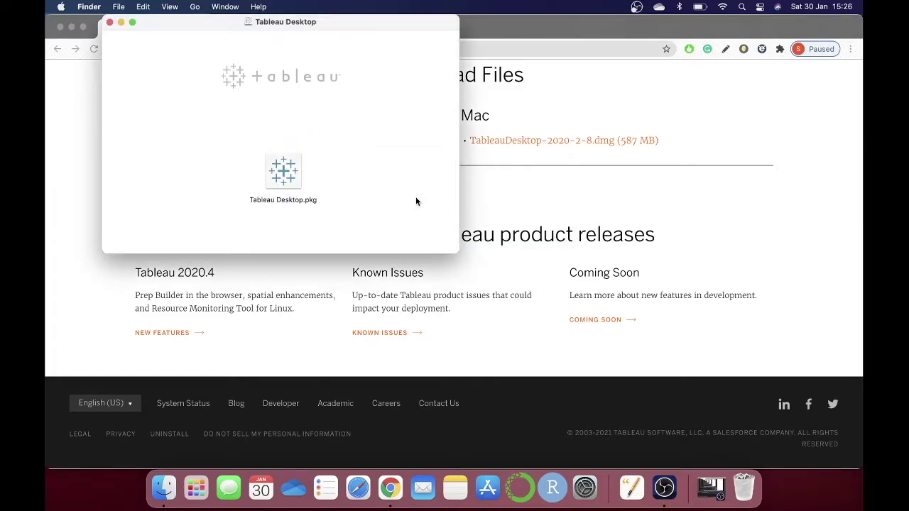
Run Tableau Desktop.pkg, agree to the licence, and start a standard install on Macintosh HD.
left_click(284, 172)
double_click(284, 172)
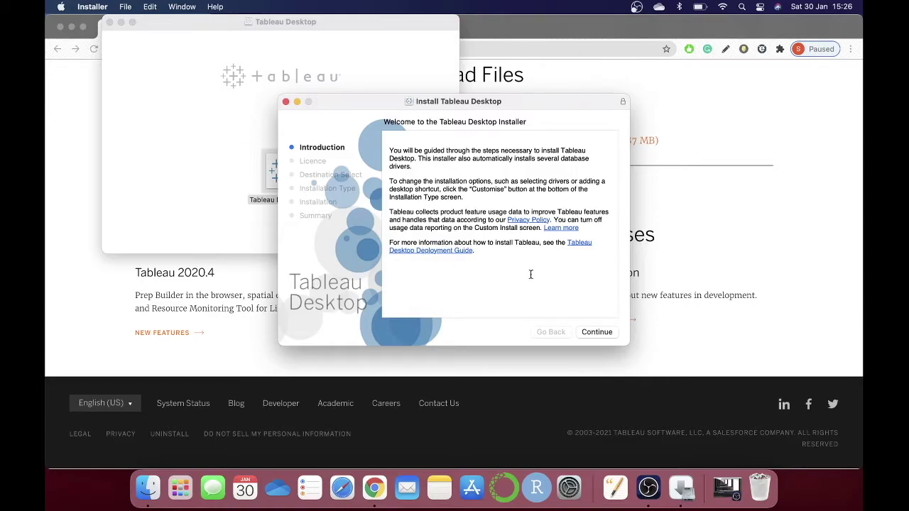
left_click(595, 333)
left_click(598, 332)
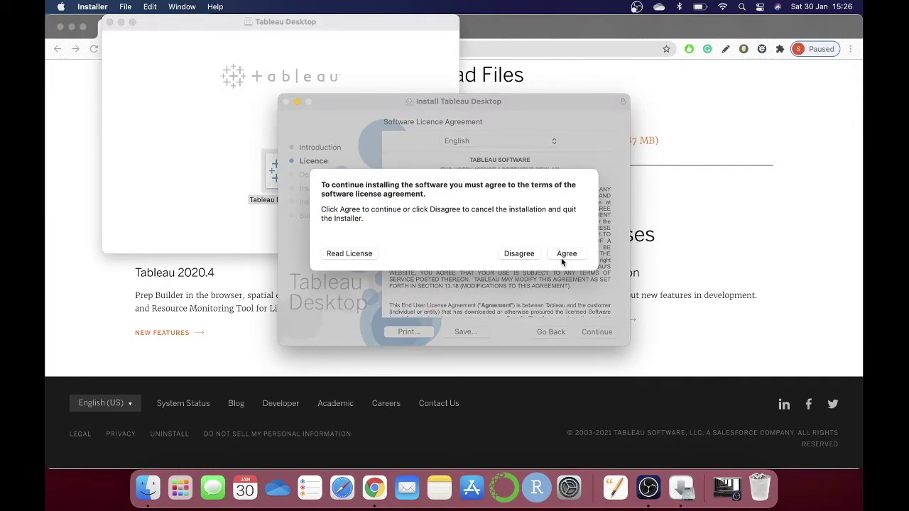
left_click(568, 254)
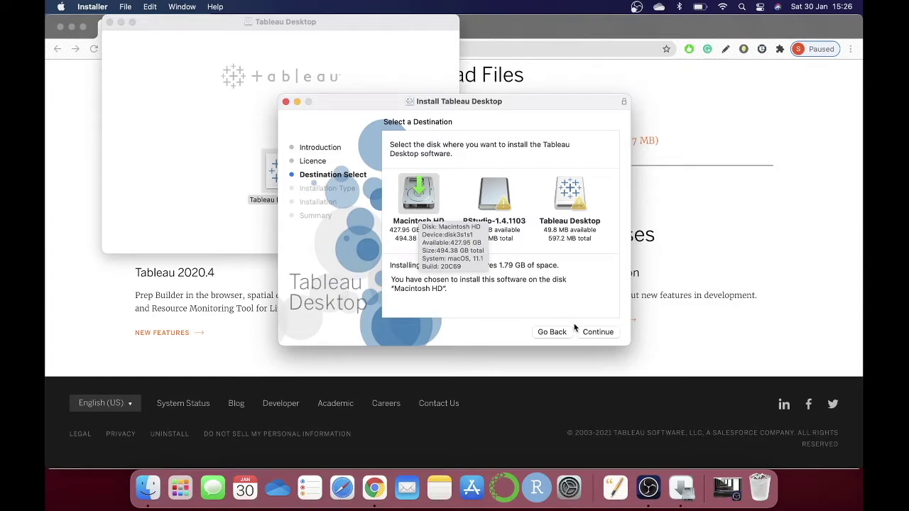
left_click(600, 333)
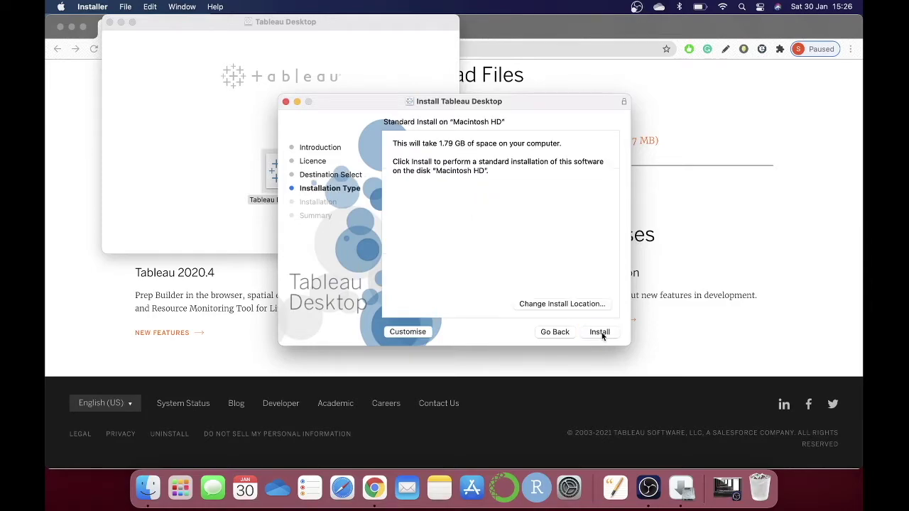
left_click(596, 333)
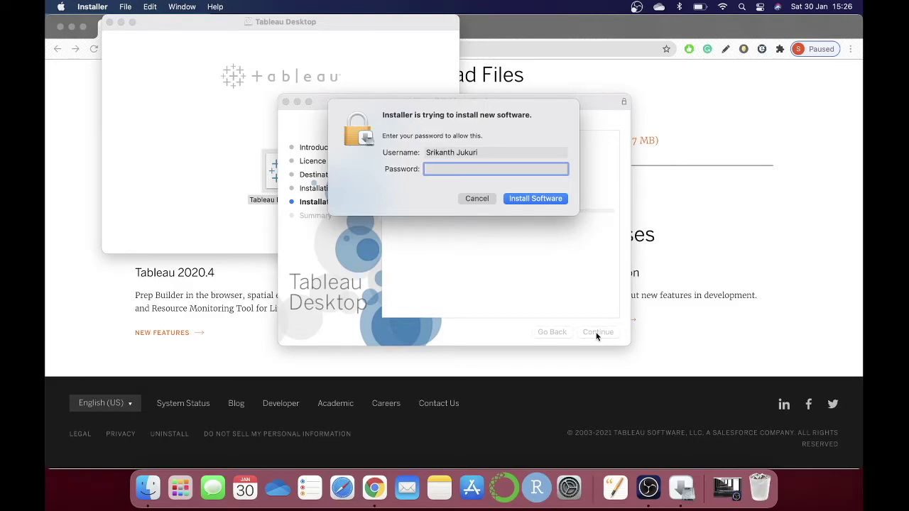
Authorise with the account password, finish the install, close the installer and answer the Move to Bin prompt.
type("**********")
key("Return")
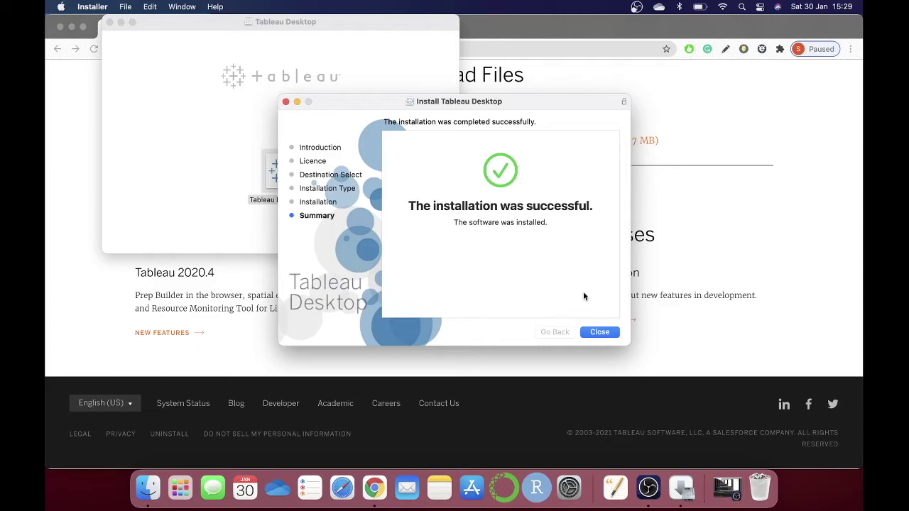
left_click(600, 332)
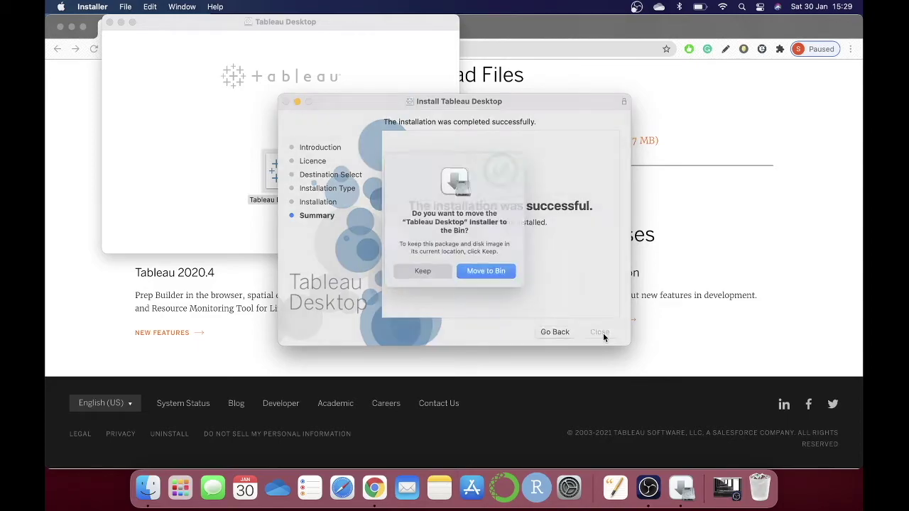
left_click(489, 271)
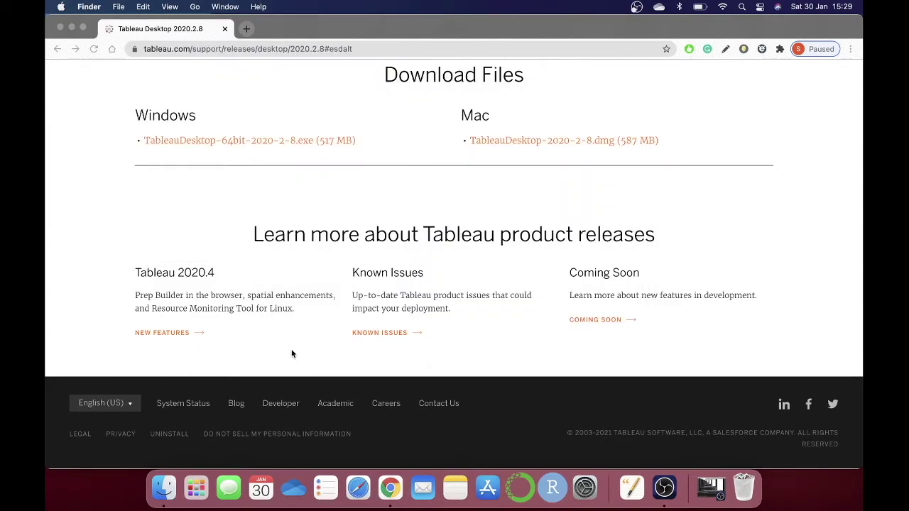
left_click(197, 485)
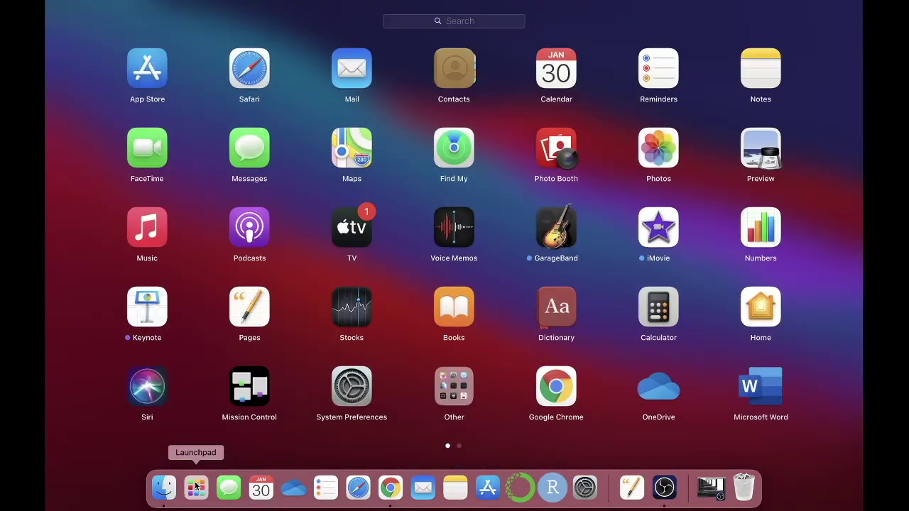
Launch Tableau Desktop 2020.2 from Launchpad's second page.
scroll(407, 301, "right", 5)
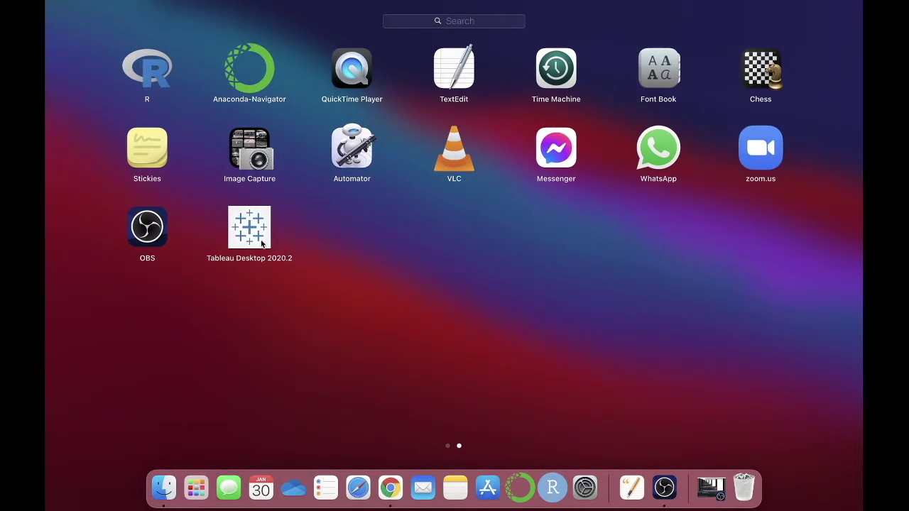
left_click(257, 236)
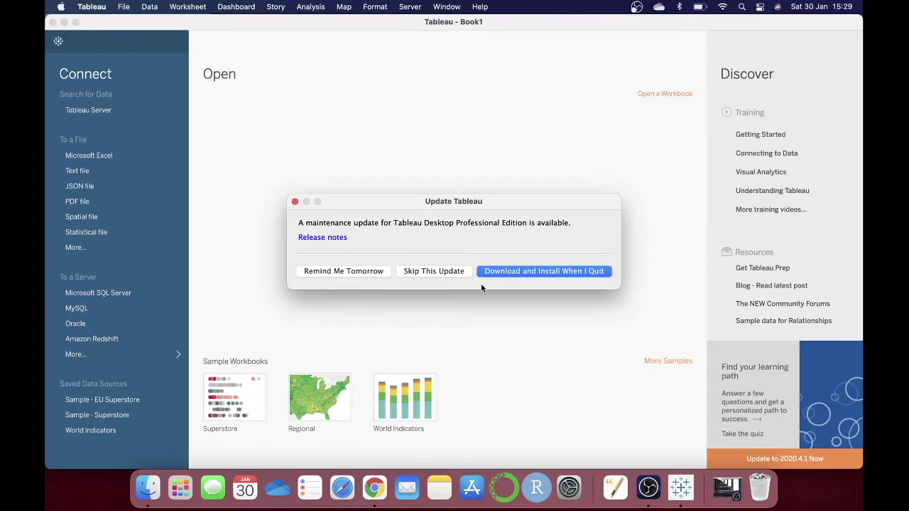
Close the Update Tableau notice and minimise the Tableau window to return to Chrome.
left_click(295, 202)
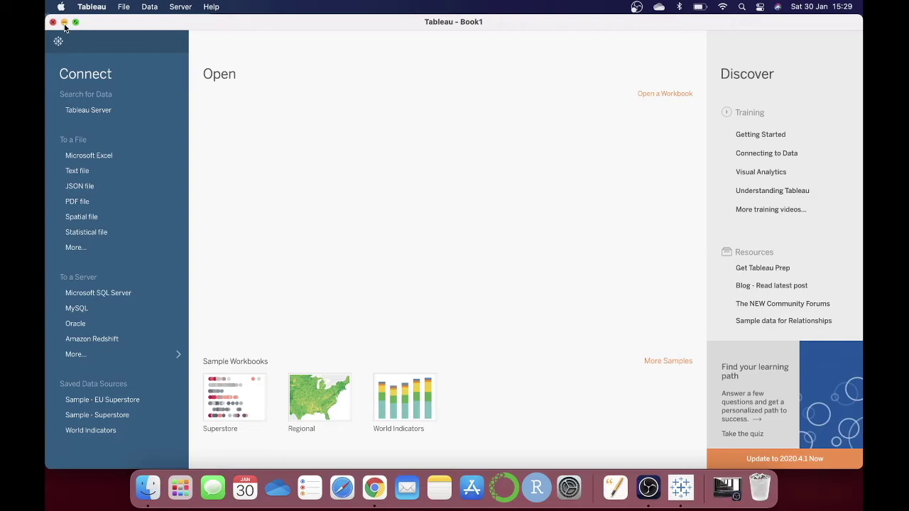
left_click(64, 22)
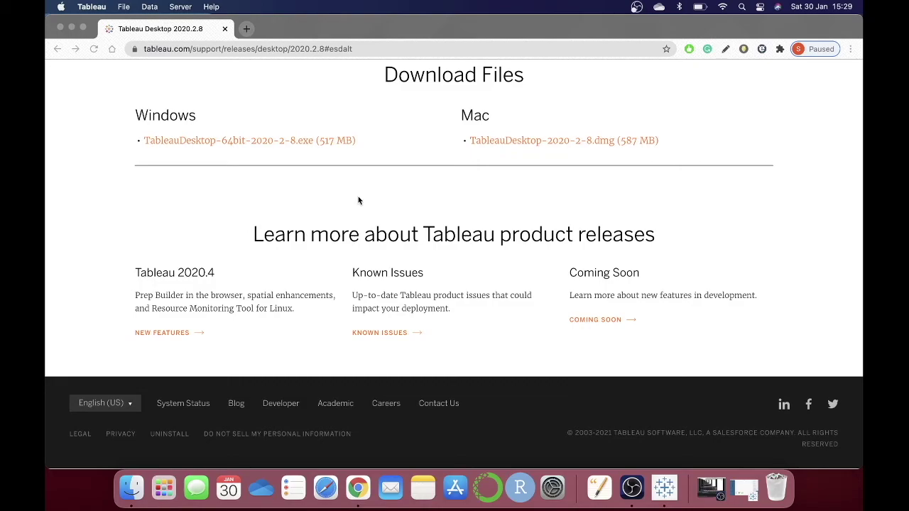
left_click(319, 48)
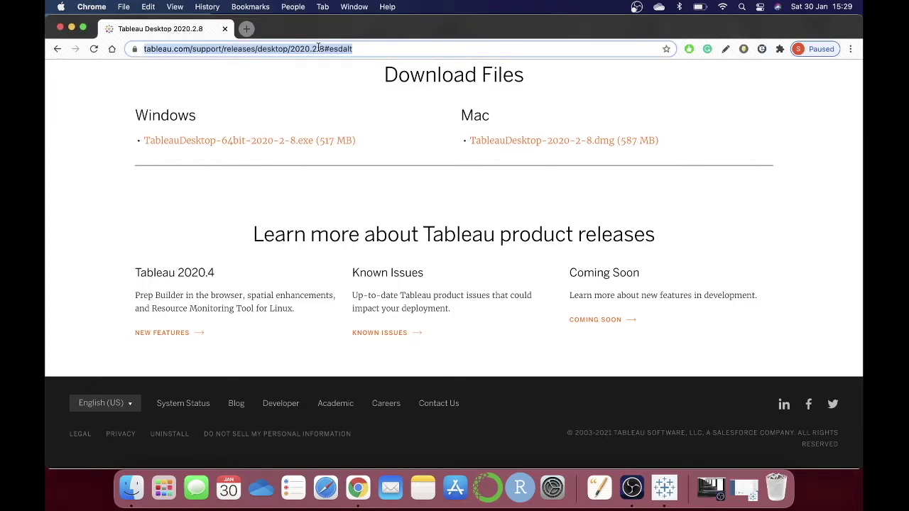
Navigate to the Tableau for Students page using the tableau.com/ address-bar suggestion.
type("tea")
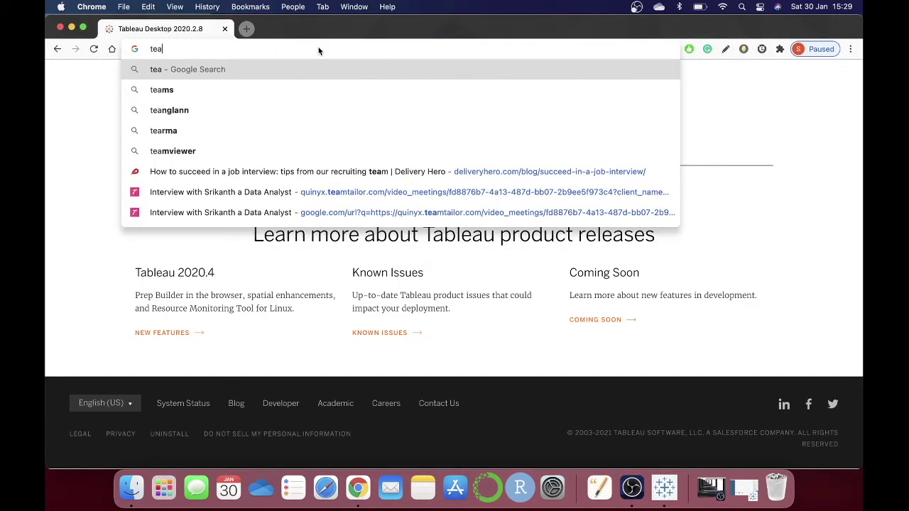
key("BackSpace")
key("BackSpace")
type("abl")
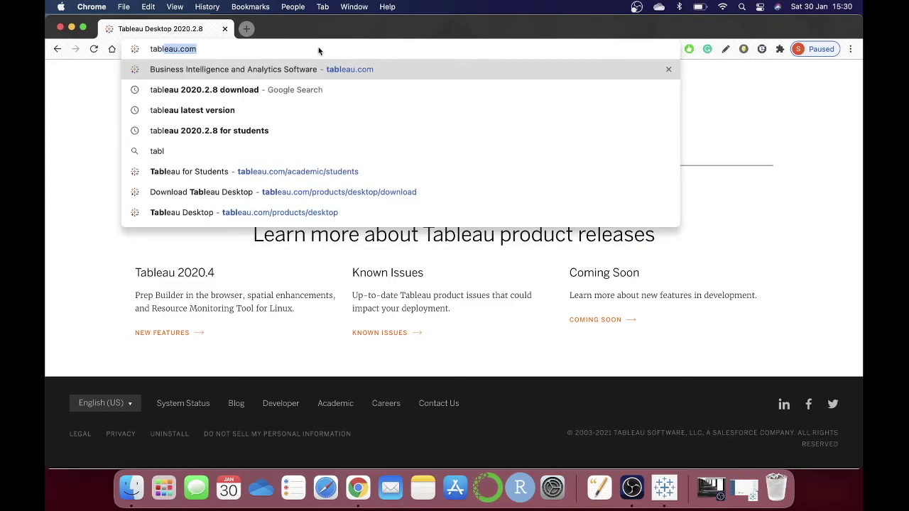
key("Right")
type("/")
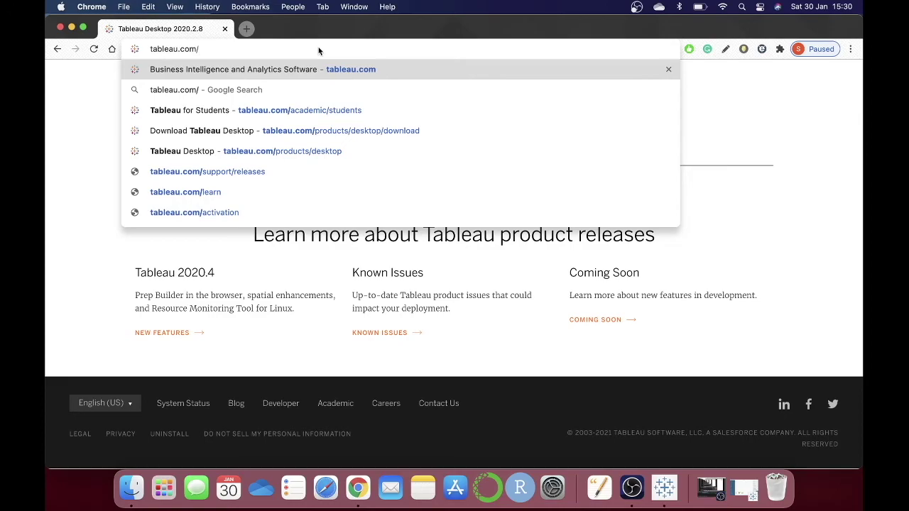
key("Down")
key("Down")
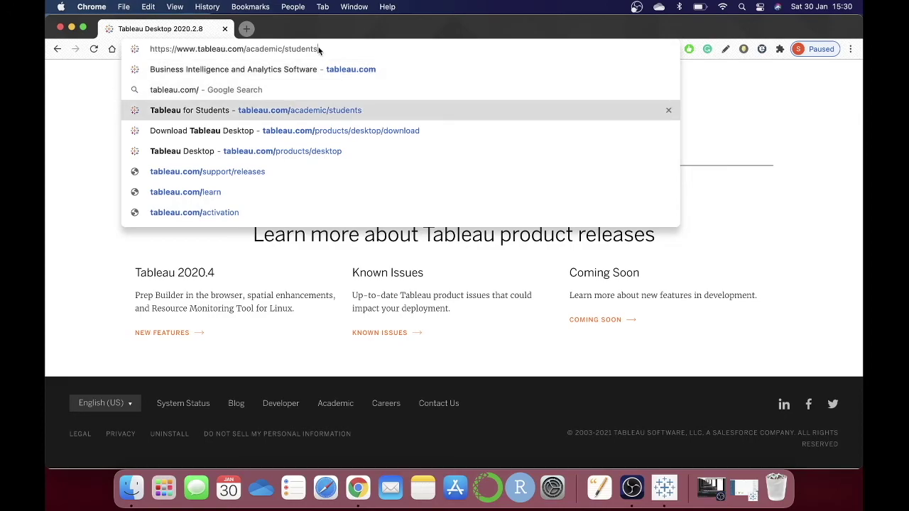
key("Return")
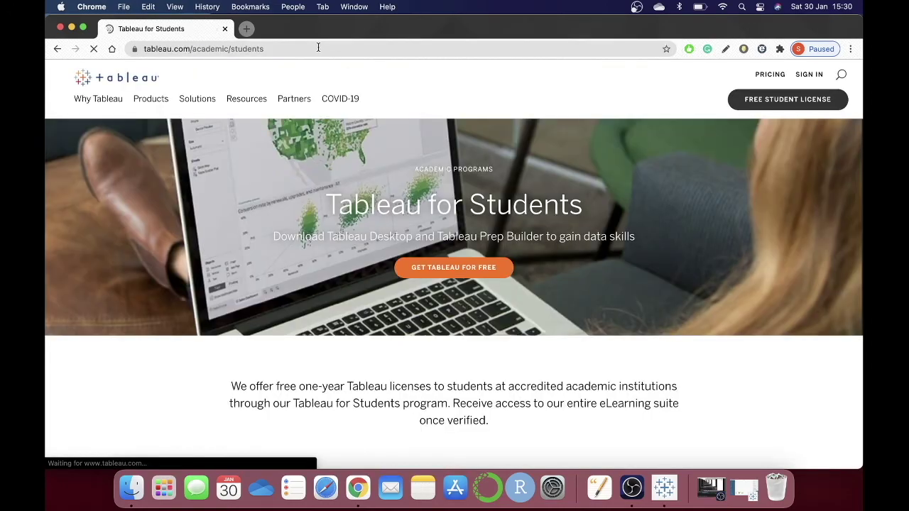
Open the Tableau free student licence form and scroll through its country, personal and school fields.
left_click(800, 106)
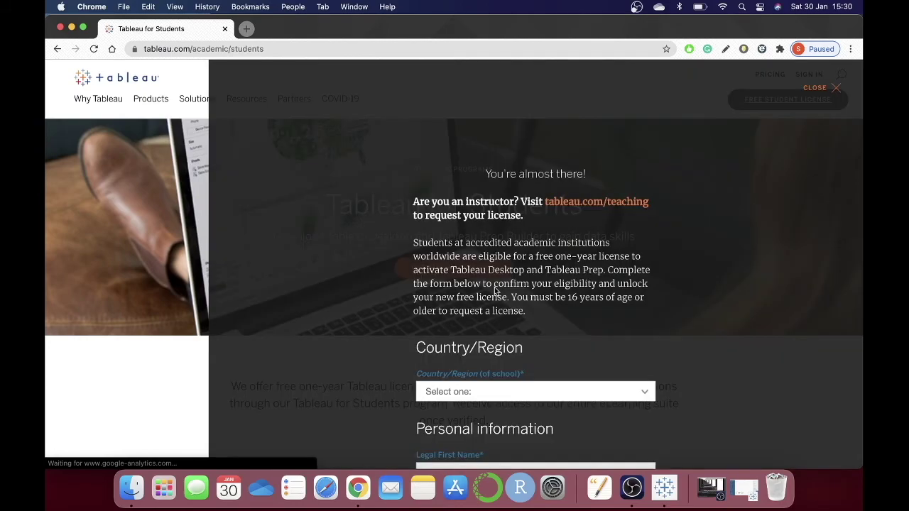
scroll(494, 287, "down", 3)
scroll(495, 291, "down", 5)
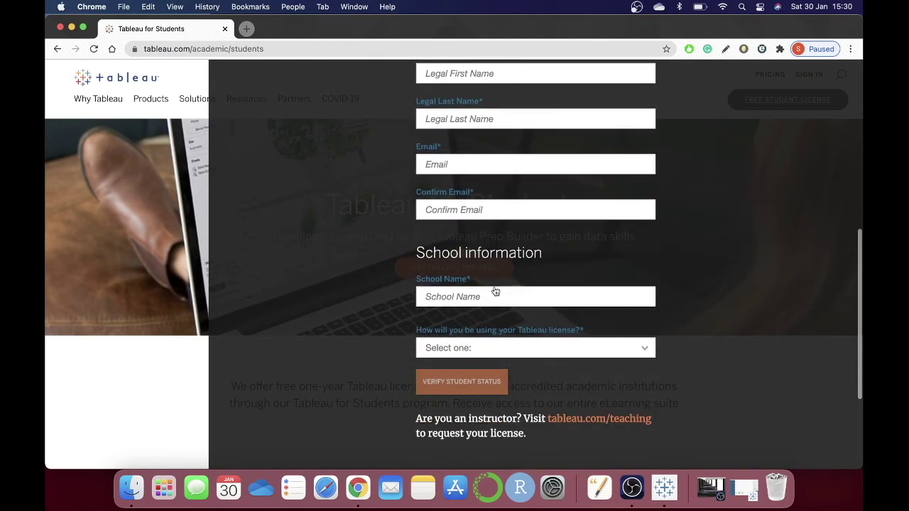
scroll(495, 292, "down", 3)
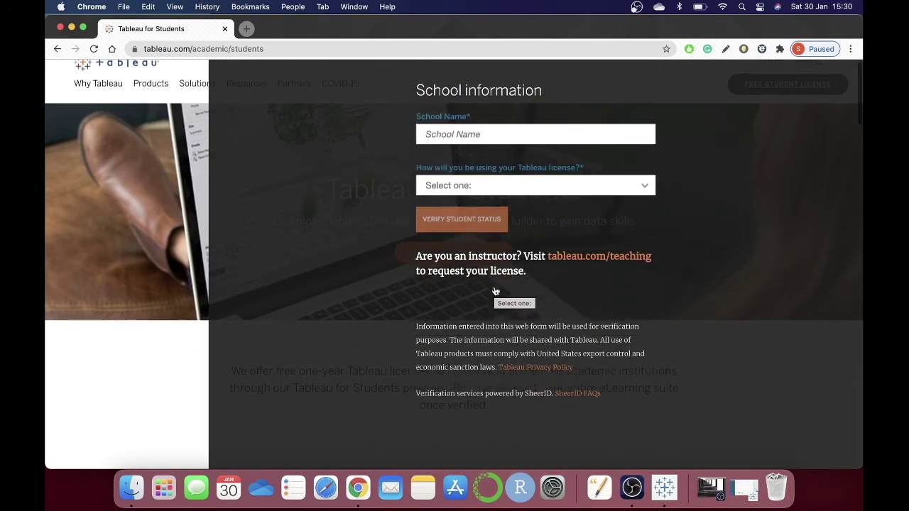